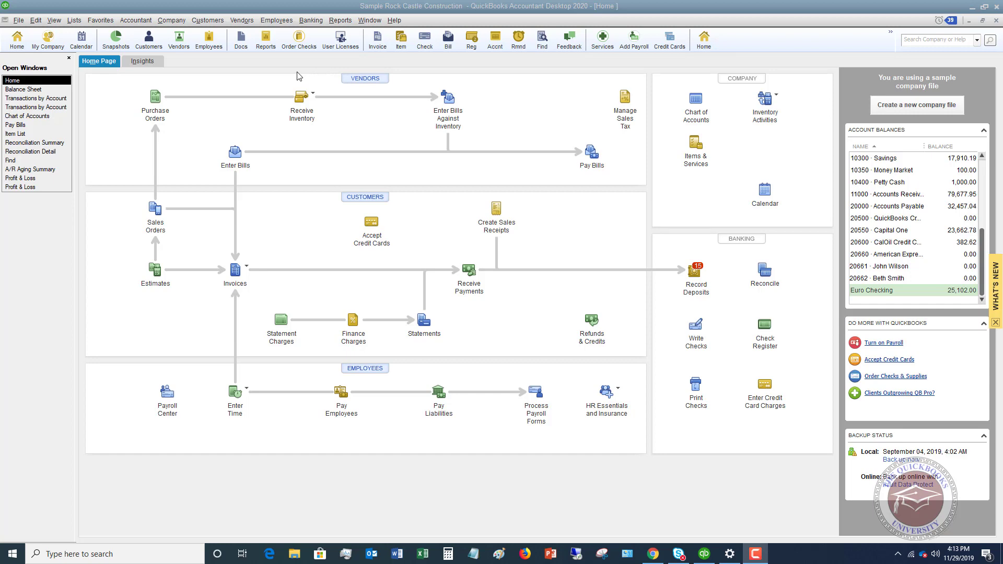
Open the Chart of Accounts and widen the Balance Total column so full amounts like 43,149.21 show
click(44, 116)
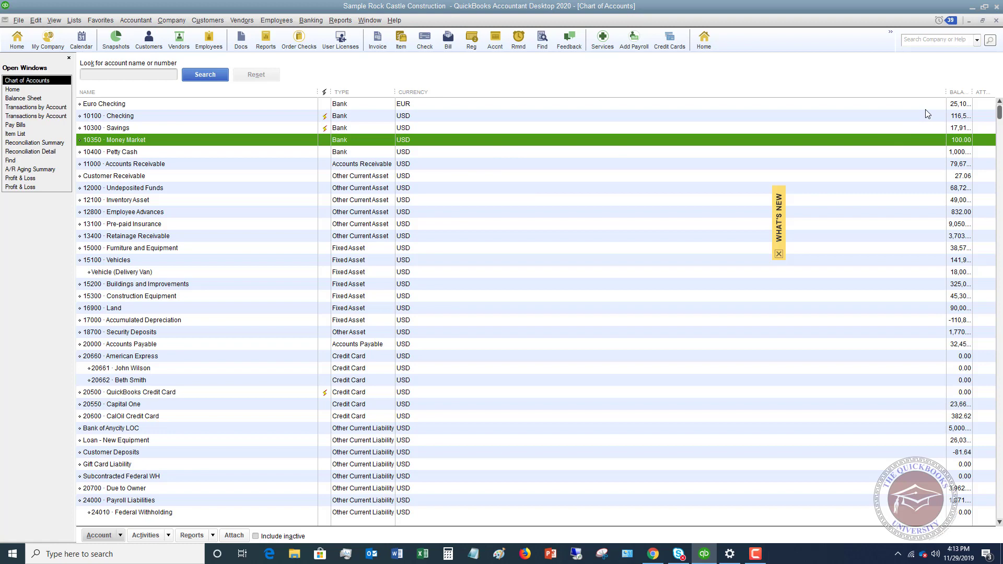
drag(945, 93, 707, 93)
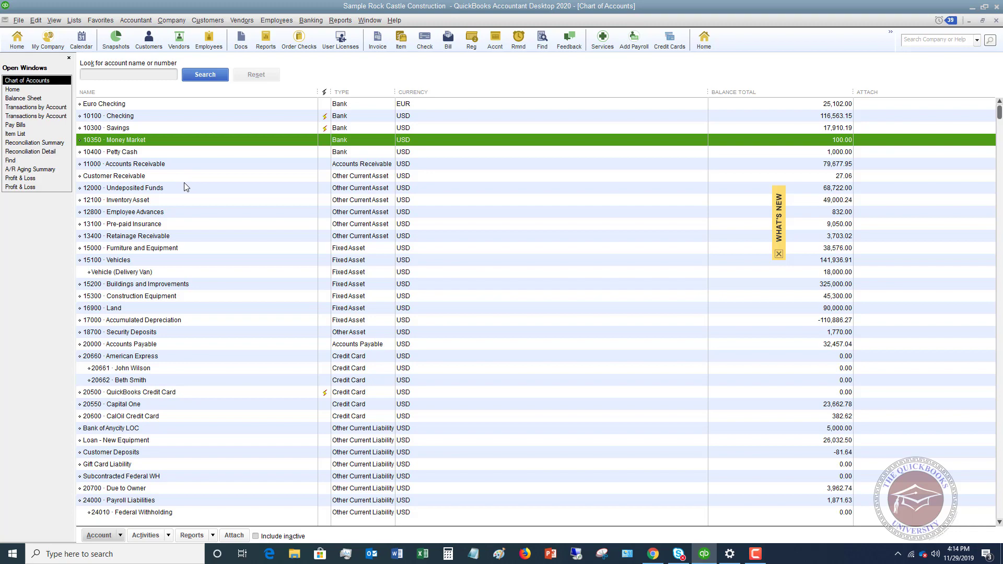
scroll(212, 192, down, 5)
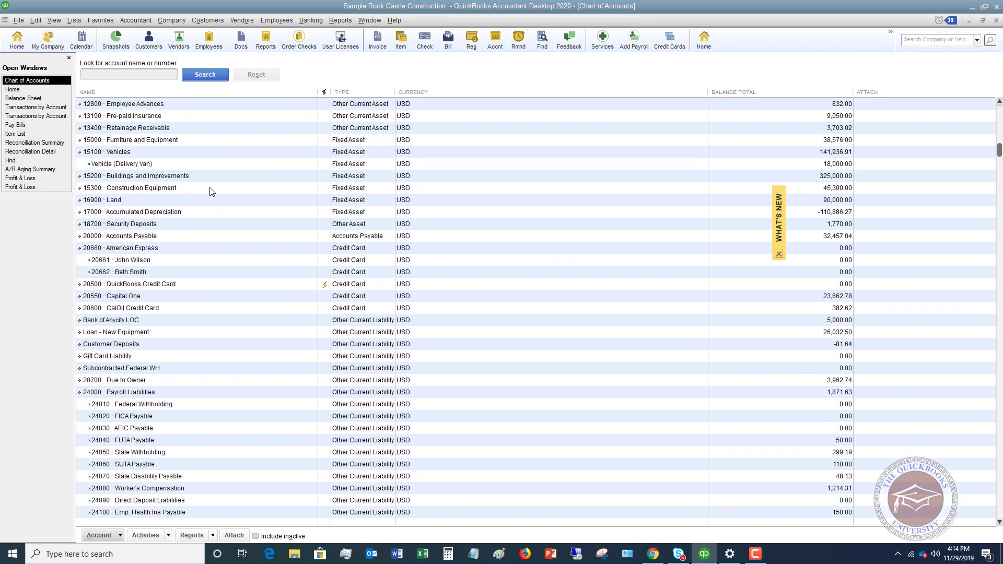
scroll(211, 192, down, 5)
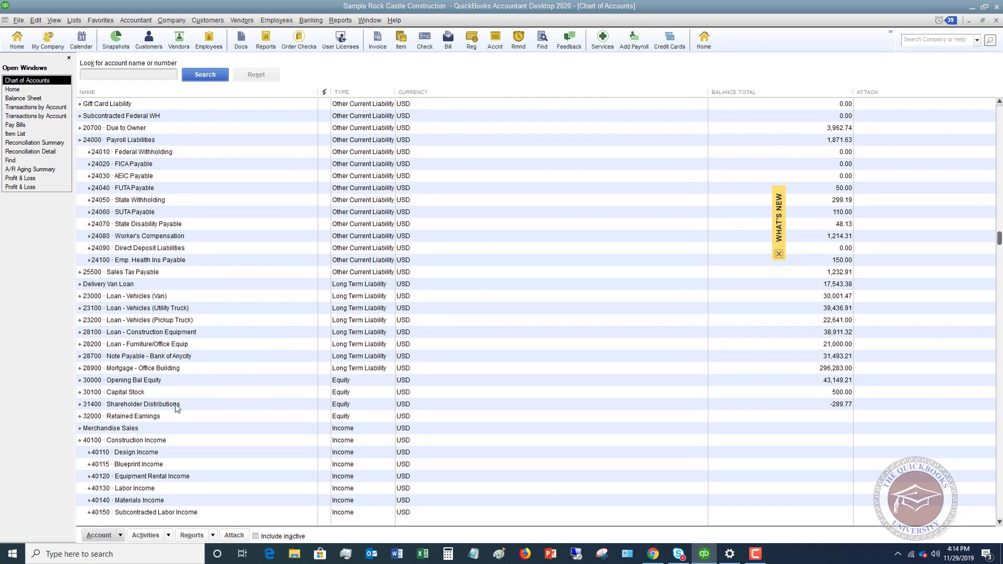
click(194, 407)
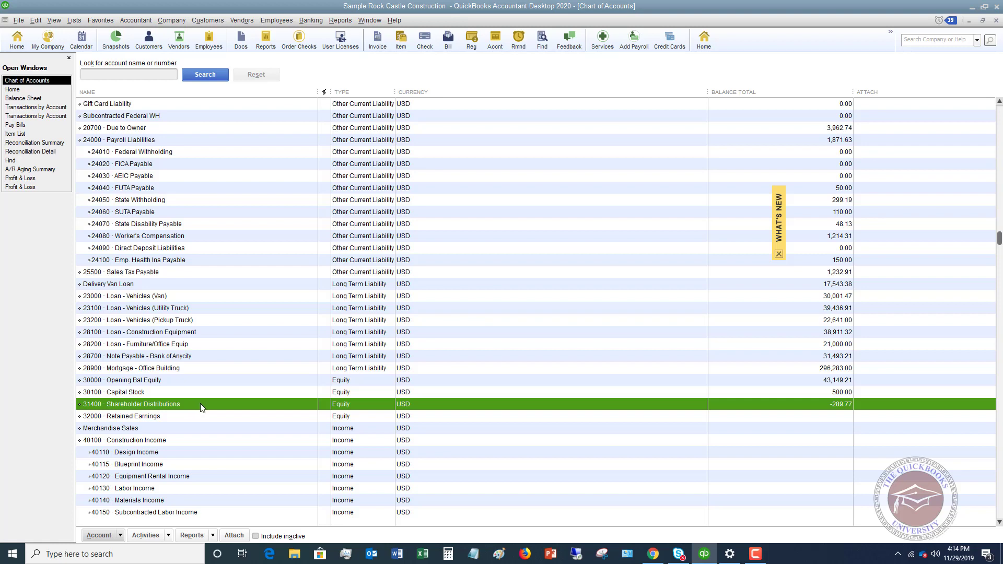
scroll(201, 407, up, 10)
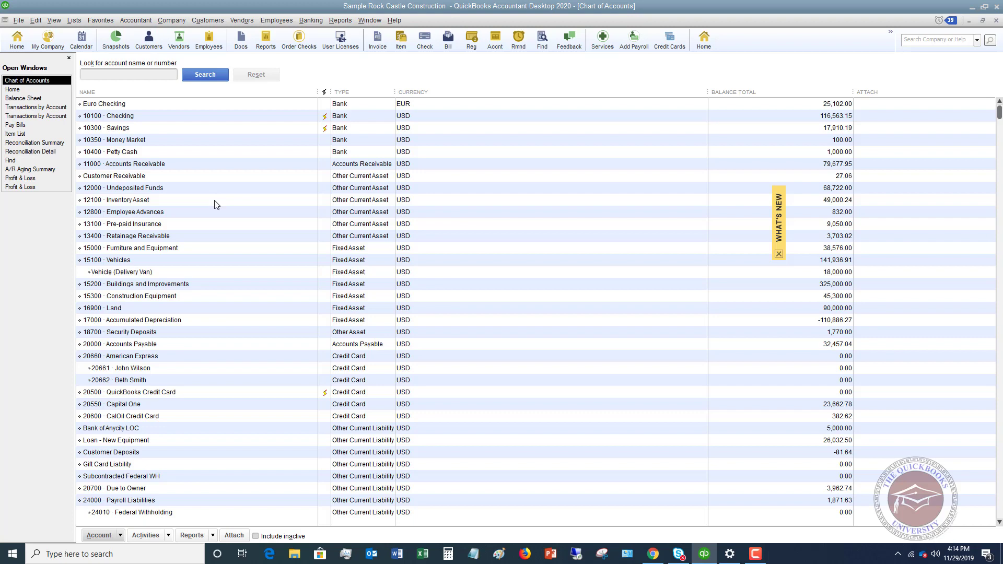
scroll(214, 205, down, 8)
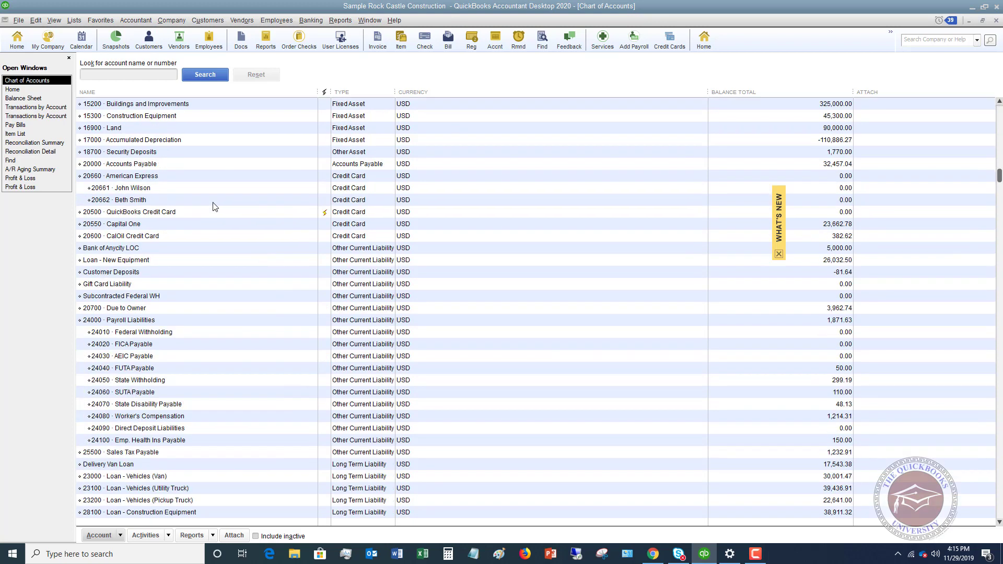
scroll(214, 206, down, 1)
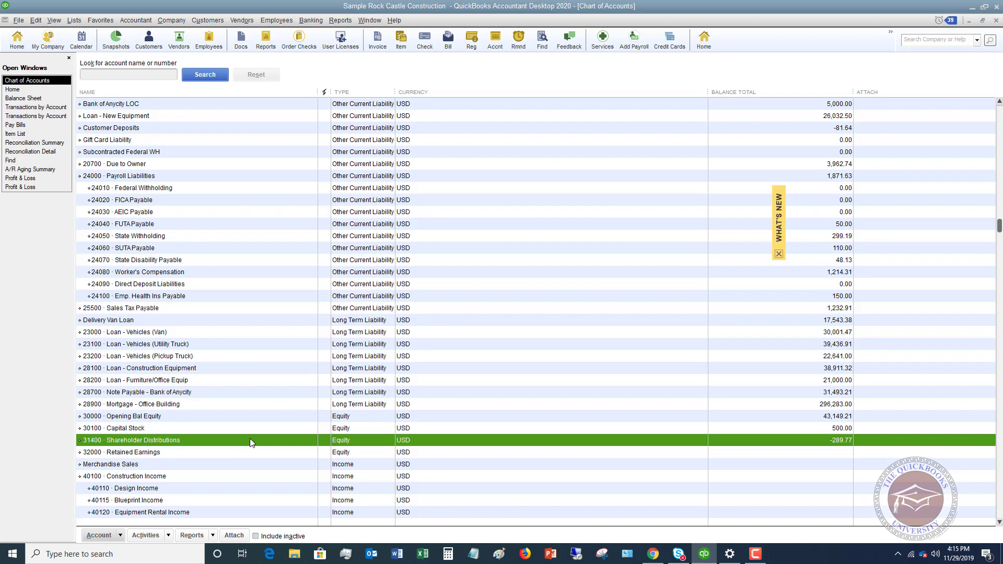
scroll(234, 325, up, 9)
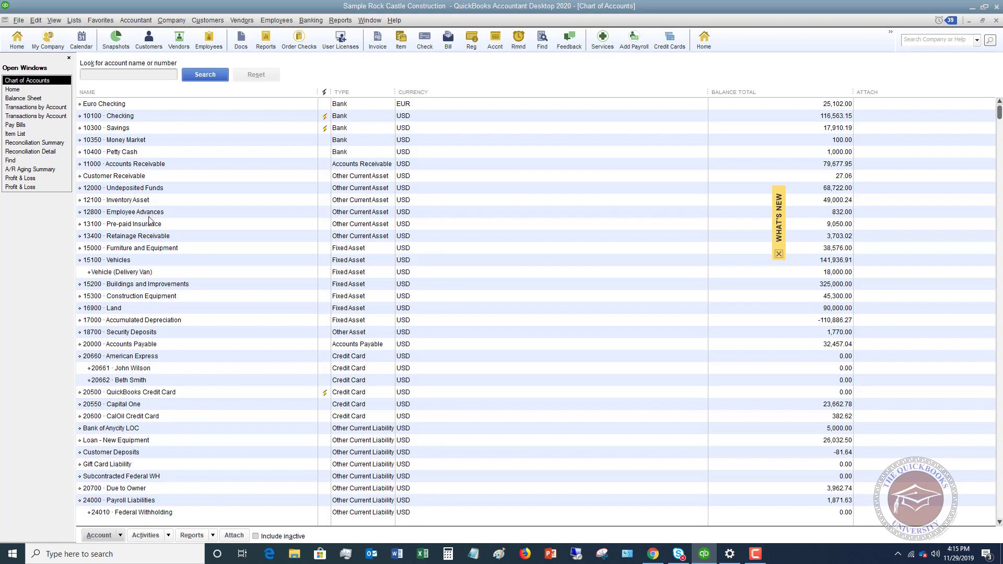
Create an Other Current Liability account named 'Loan to Shareholder' and save it
click(122, 535)
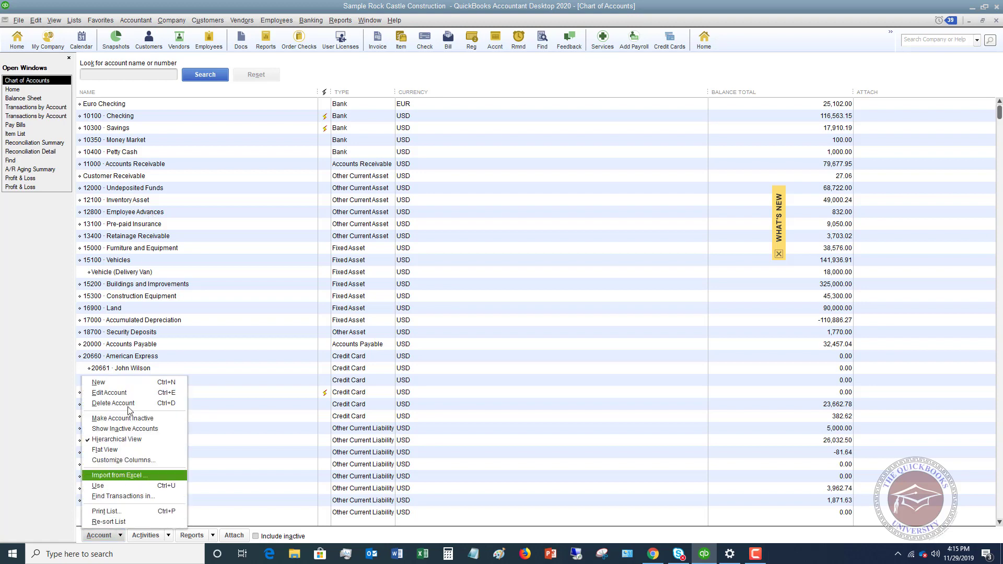
click(126, 386)
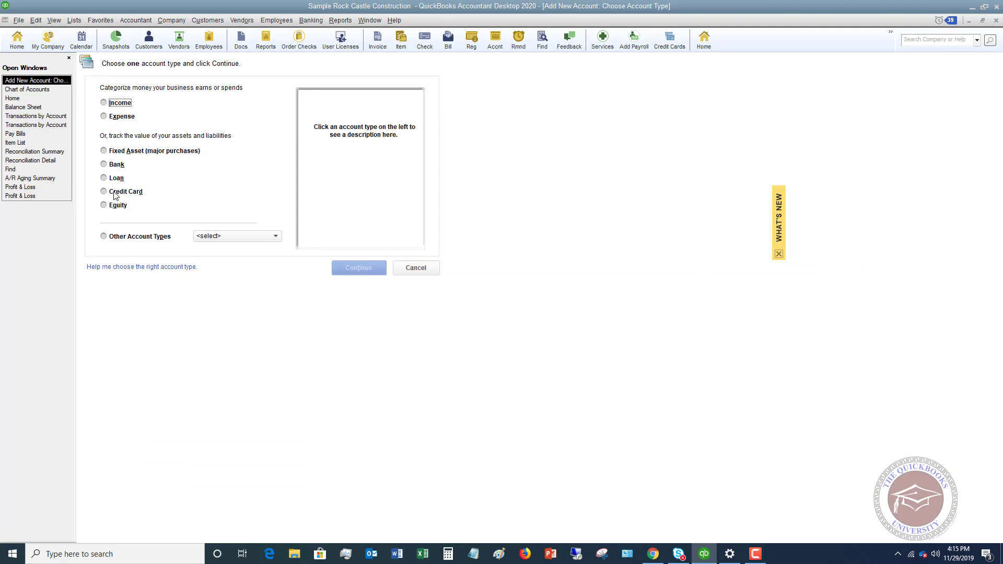
click(236, 238)
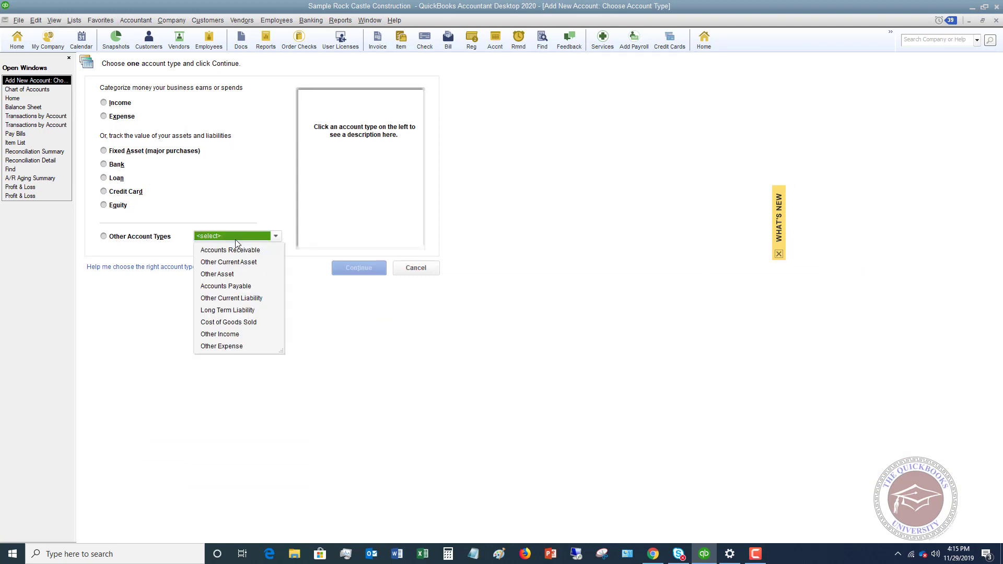
click(232, 299)
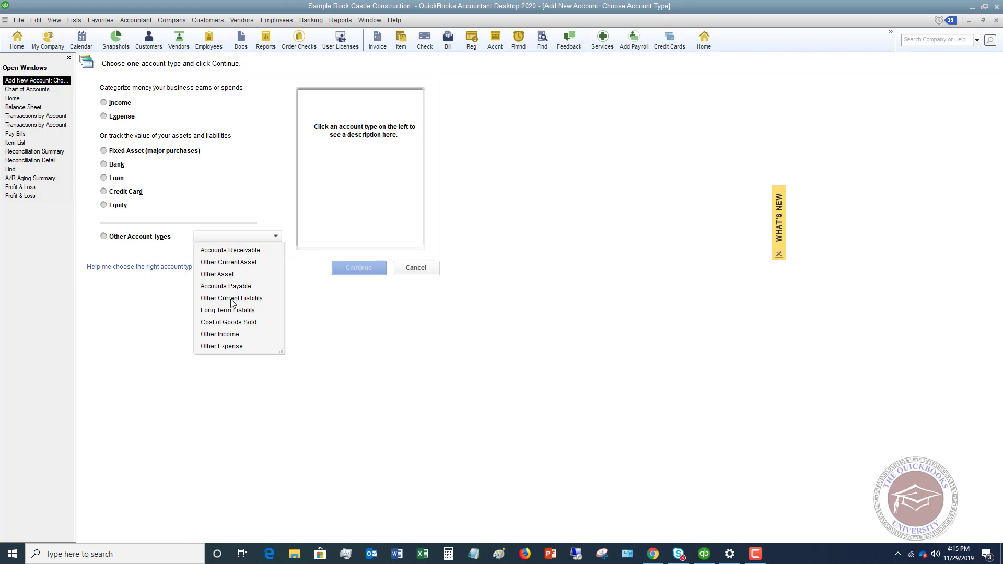
click(351, 268)
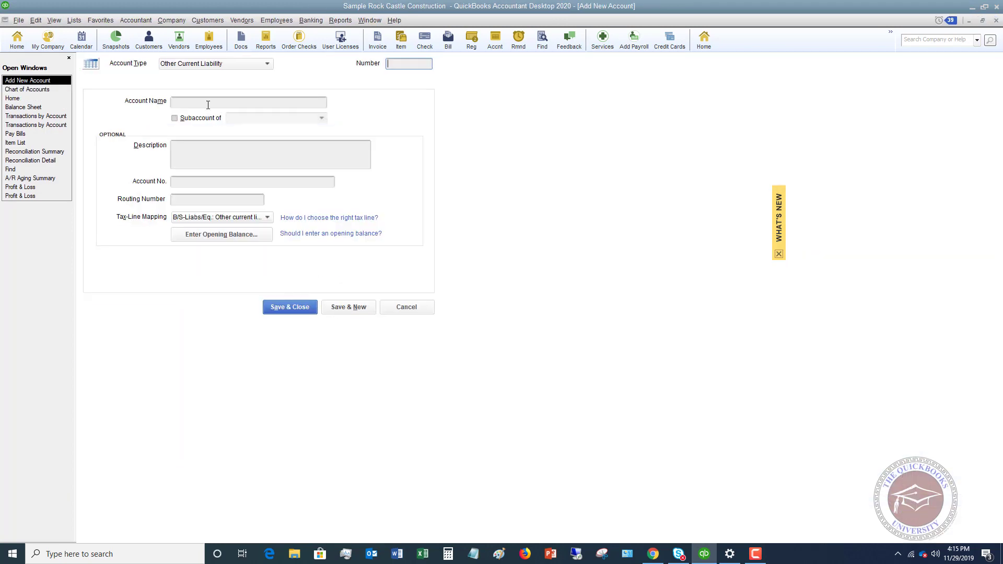
click(212, 104)
text(Loan to)
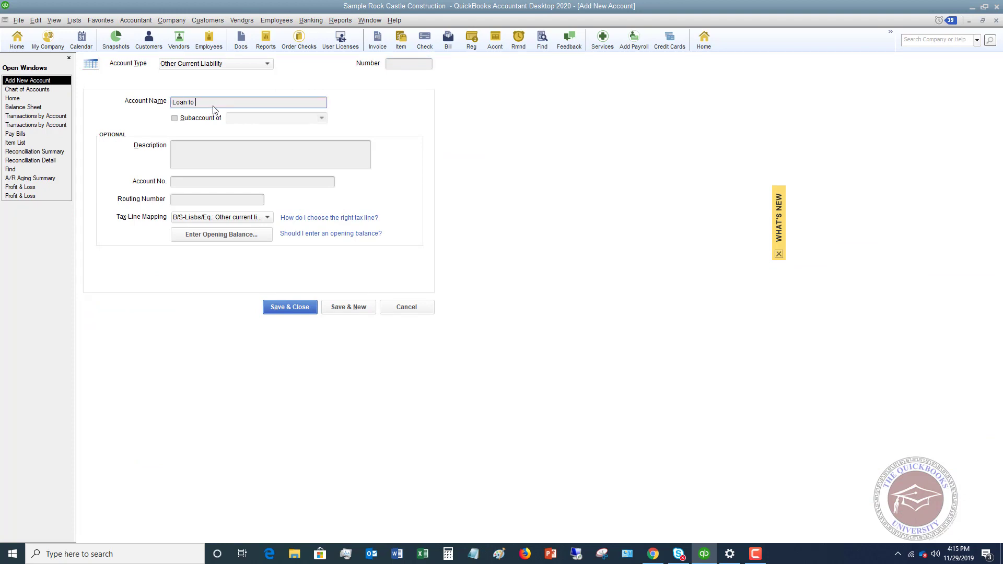
text( Shareholder)
click(290, 308)
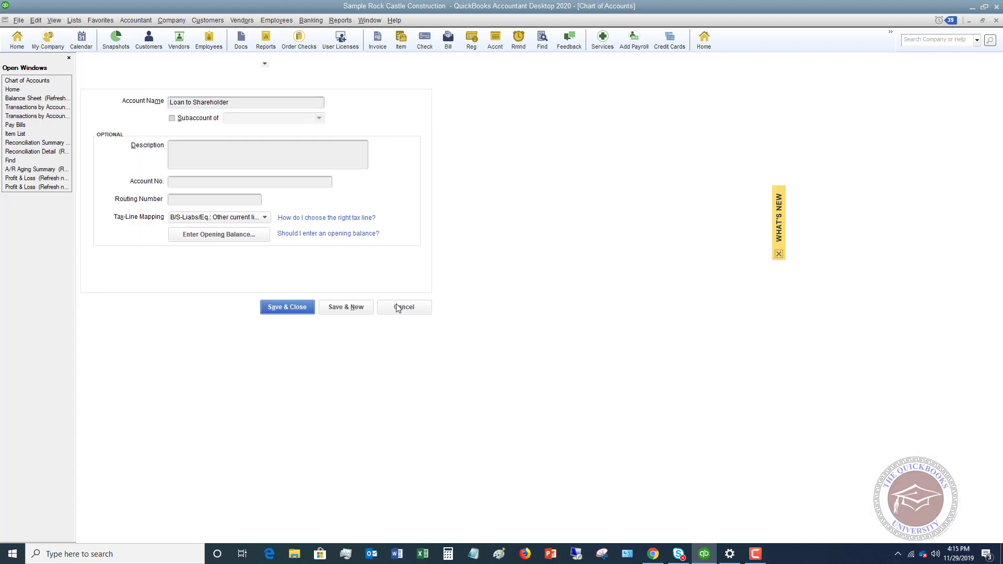
Edit the Loan to Shareholder account and save its type as Other Current Asset
scroll(191, 206, up, 2)
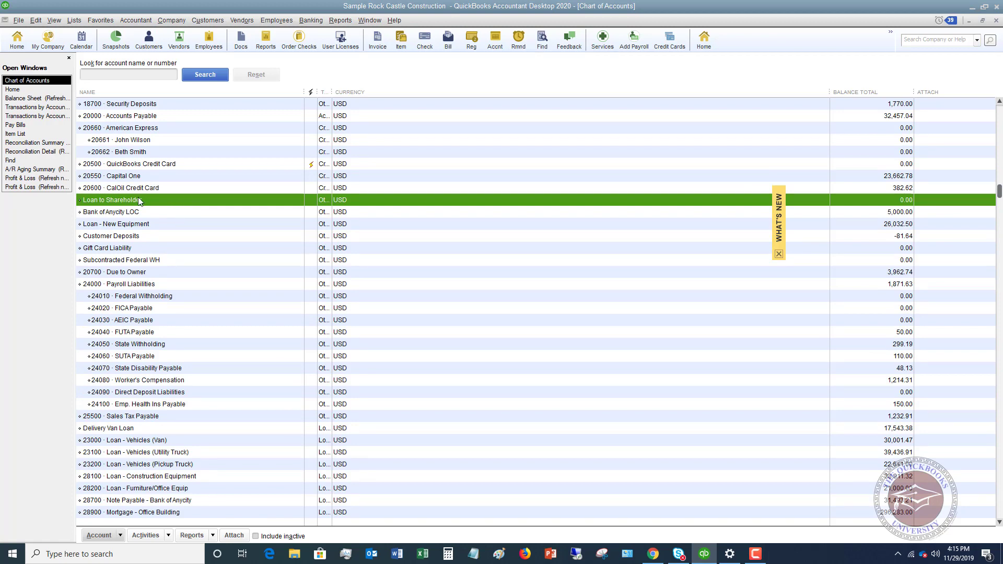
right_click(261, 204)
click(287, 243)
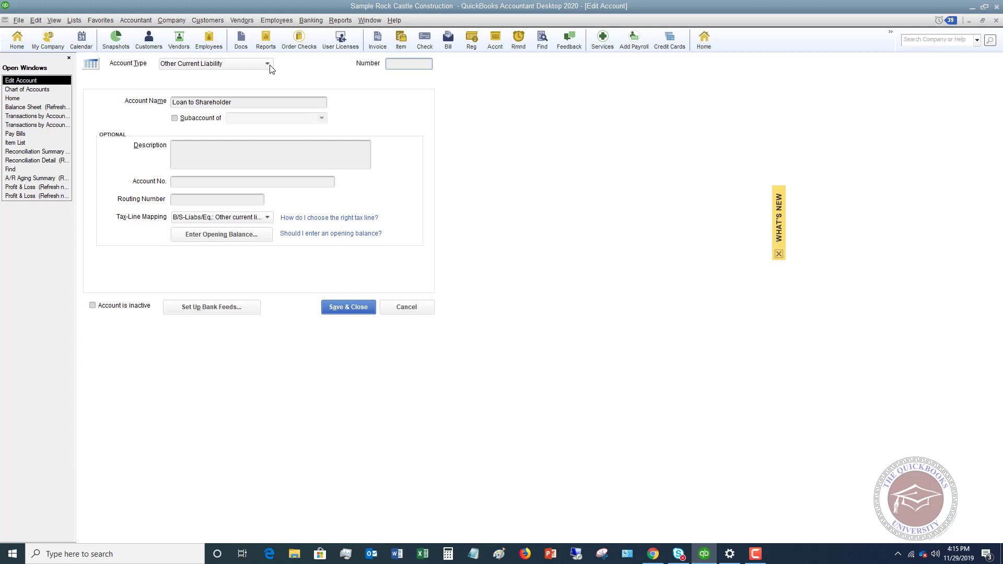
click(267, 63)
click(218, 102)
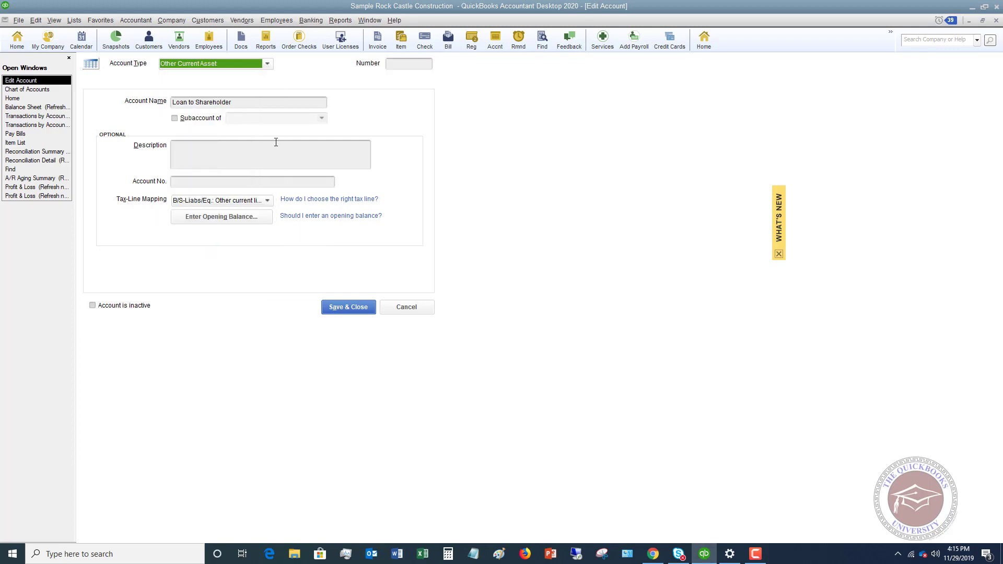
click(348, 308)
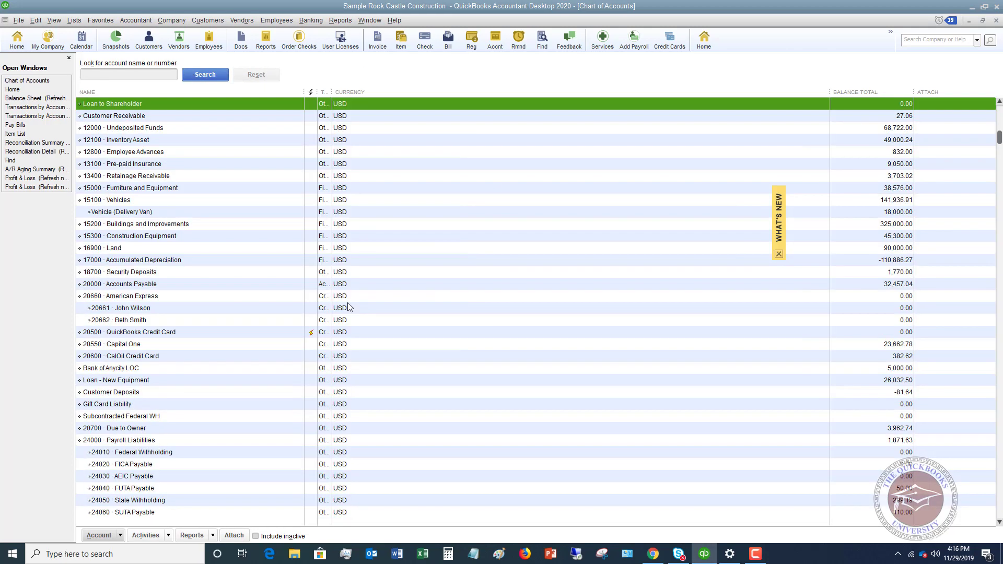
scroll(342, 313, up, 2)
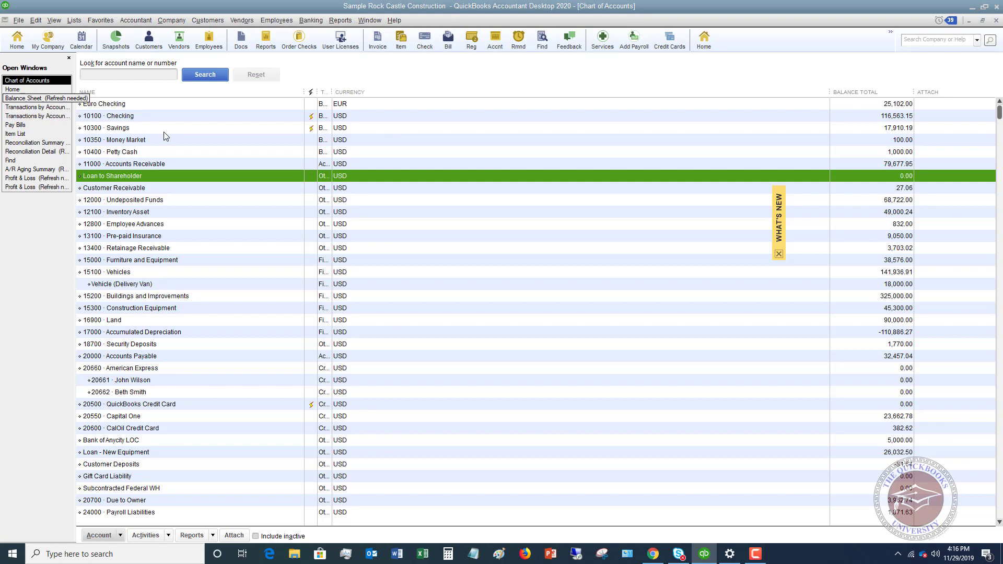
In the 10100 Checking register, start an 'eft' entry paid to Kroger, quick-adding Kroger as a new name
double_click(196, 116)
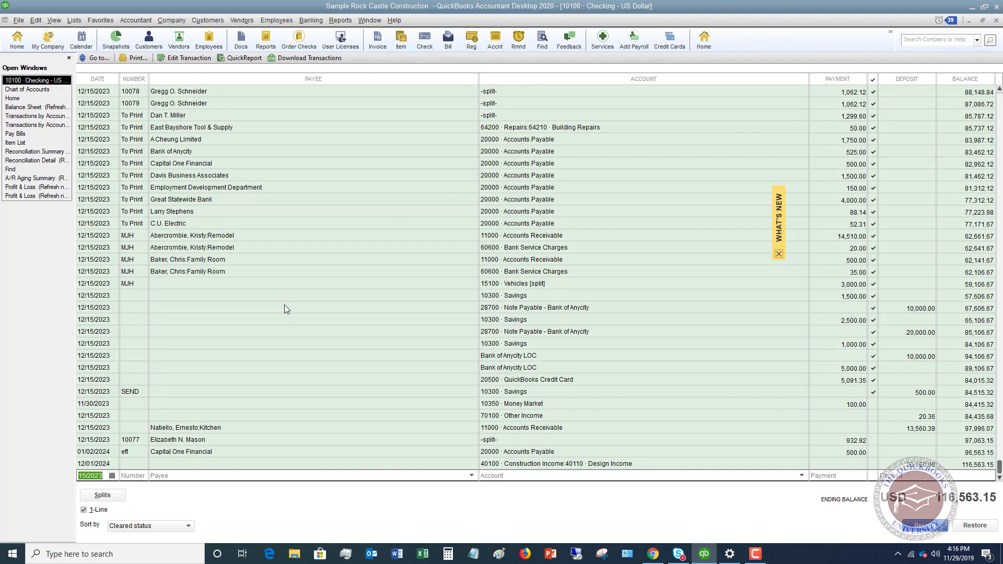
key(Tab)
text(eft)
key(Tab)
text(Kroge)
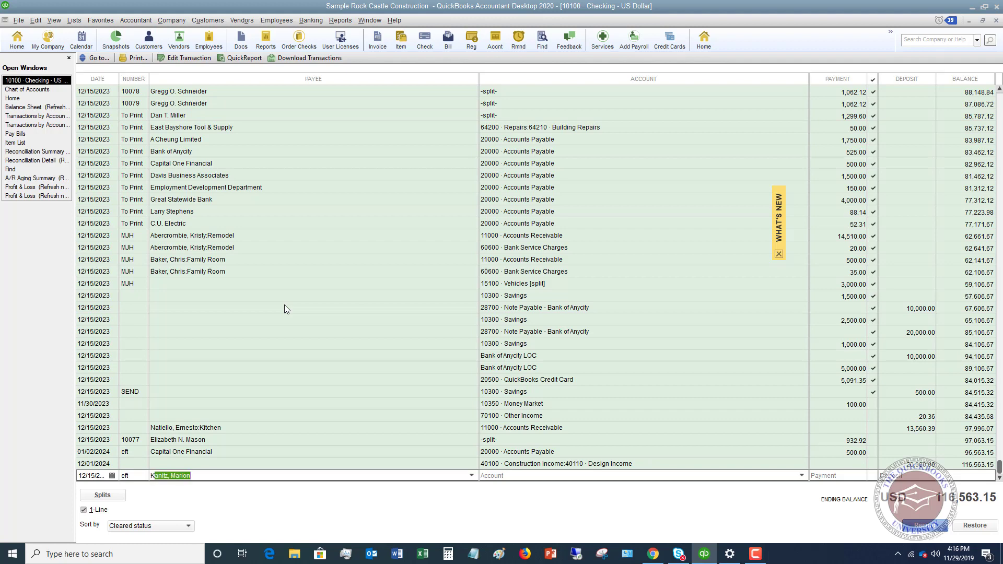
text(r)
key(Tab)
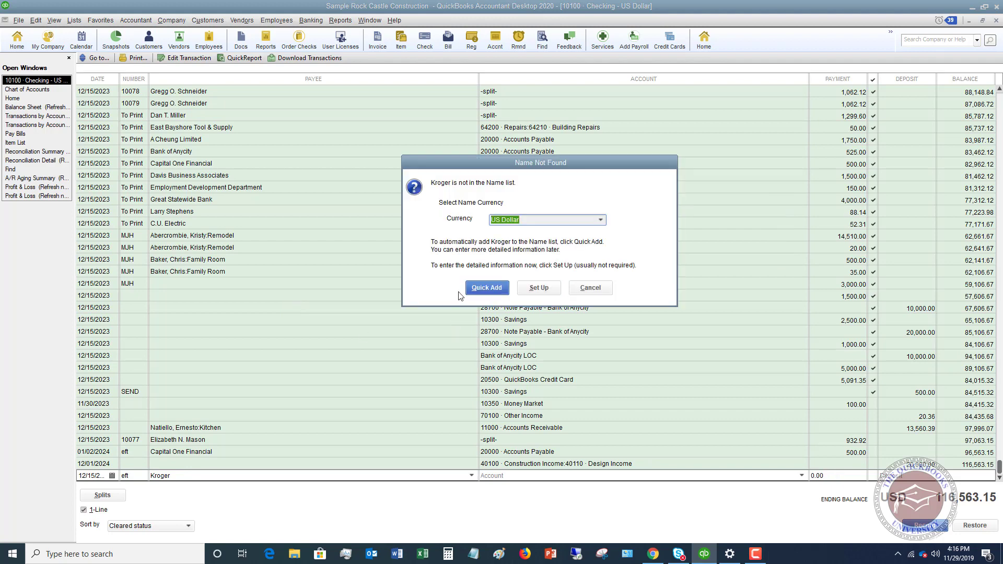
click(488, 288)
click(499, 266)
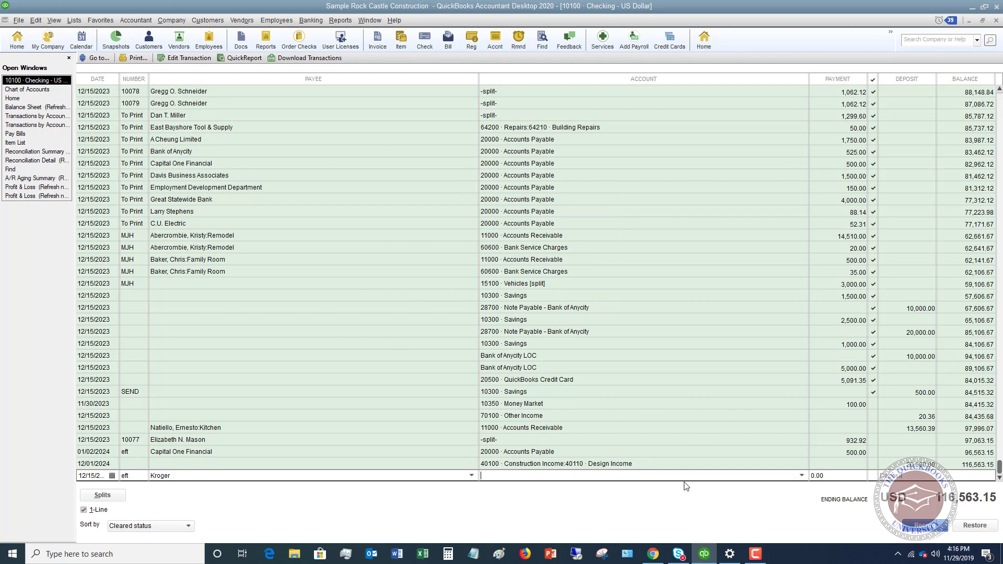
Code the Kroger eft to 31400 · Shareholder Distributions, replacing the Loan to Shareholder choice
click(802, 476)
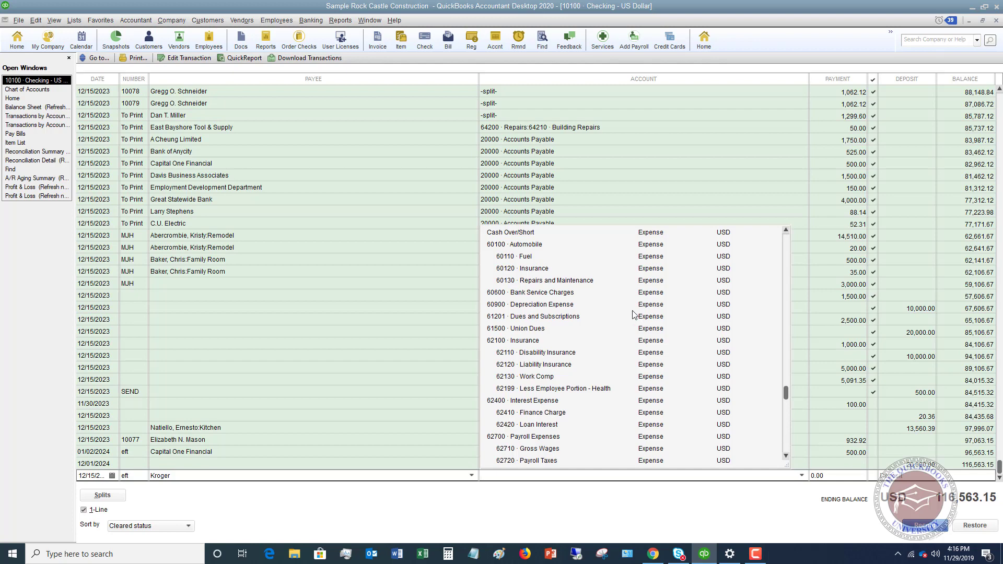
scroll(633, 315, up, 15)
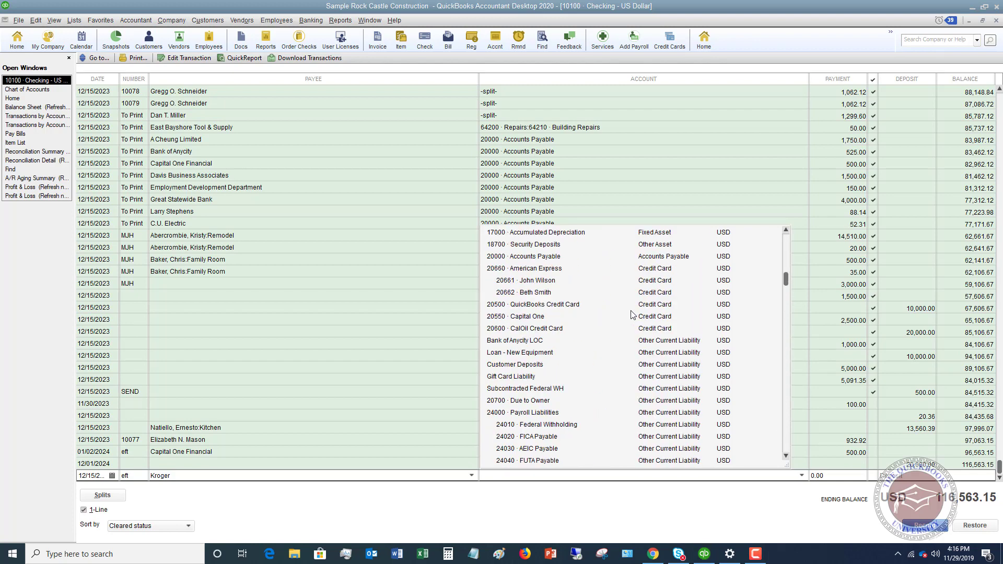
scroll(632, 314, up, 5)
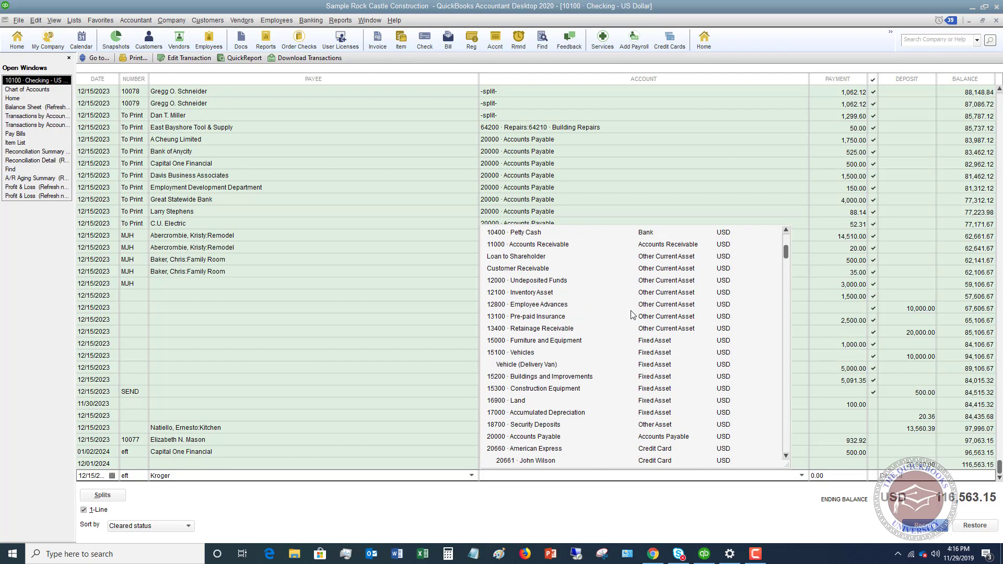
click(527, 259)
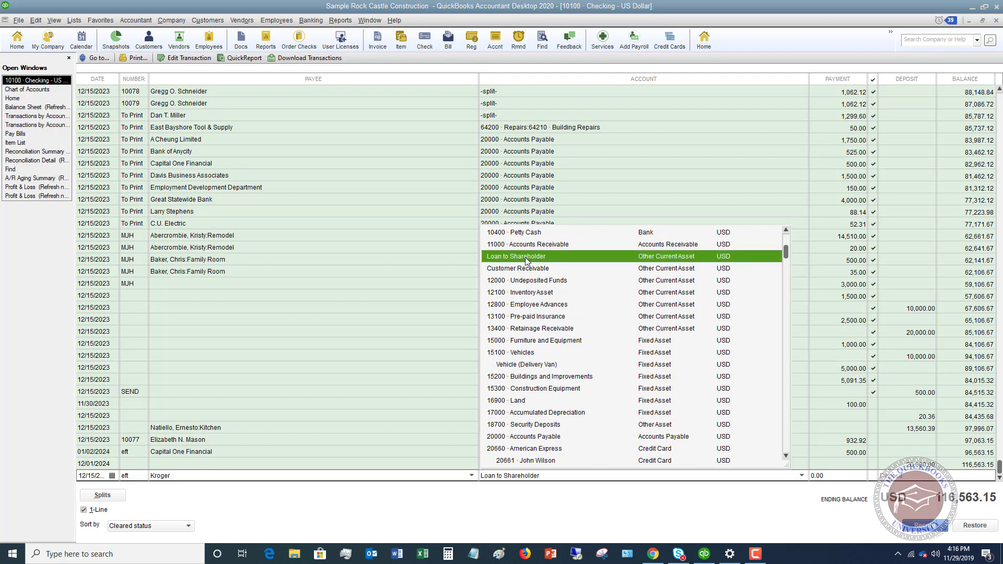
click(526, 259)
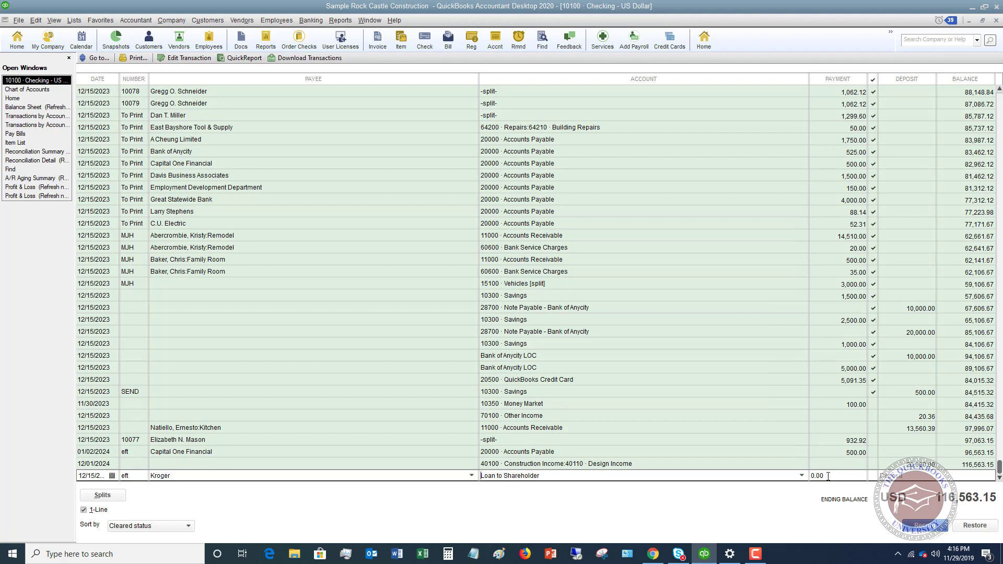
click(801, 477)
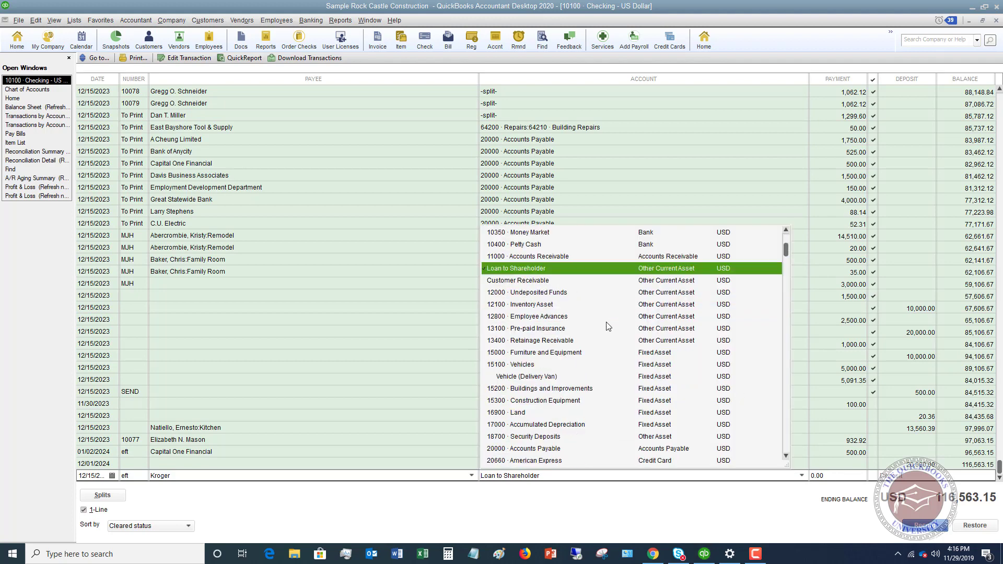
scroll(607, 326, down, 10)
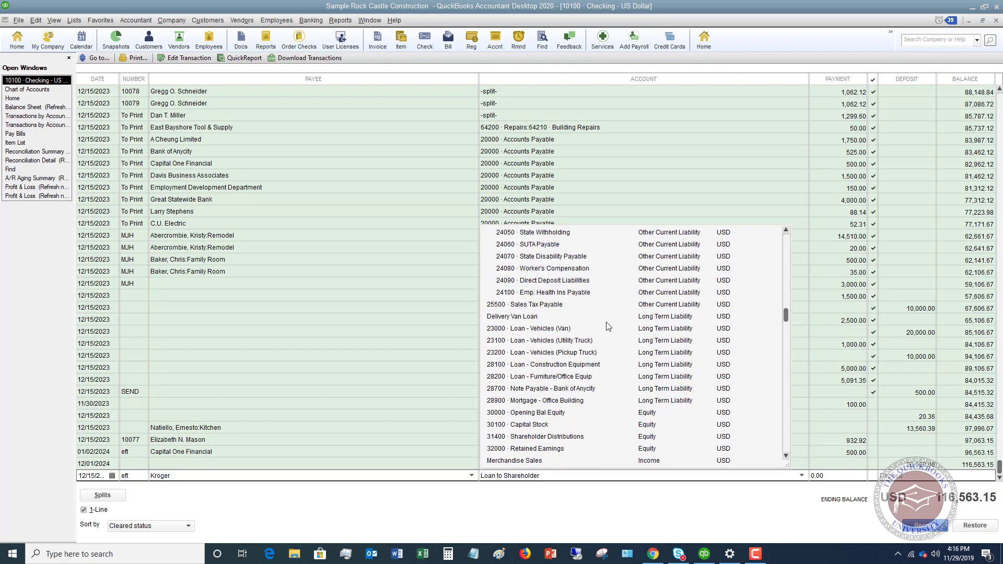
click(545, 436)
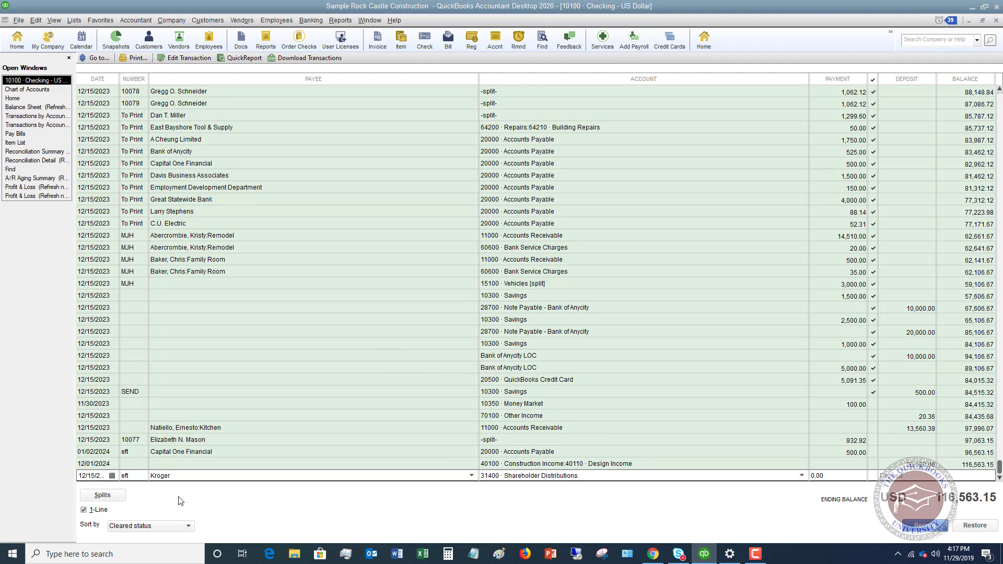
Switch the register to two-line view, open Splits, and enter a 200.00 payment
click(90, 511)
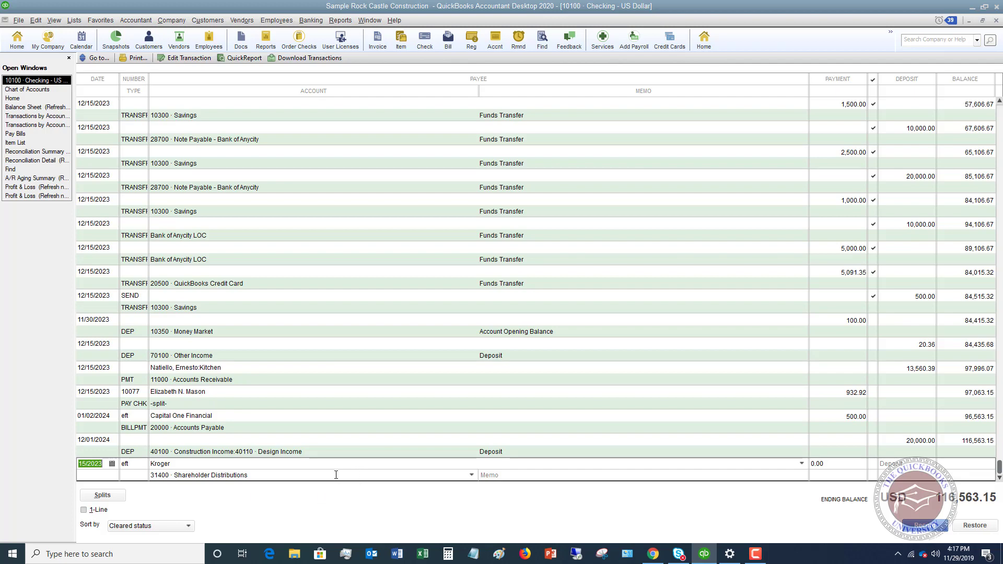
click(103, 494)
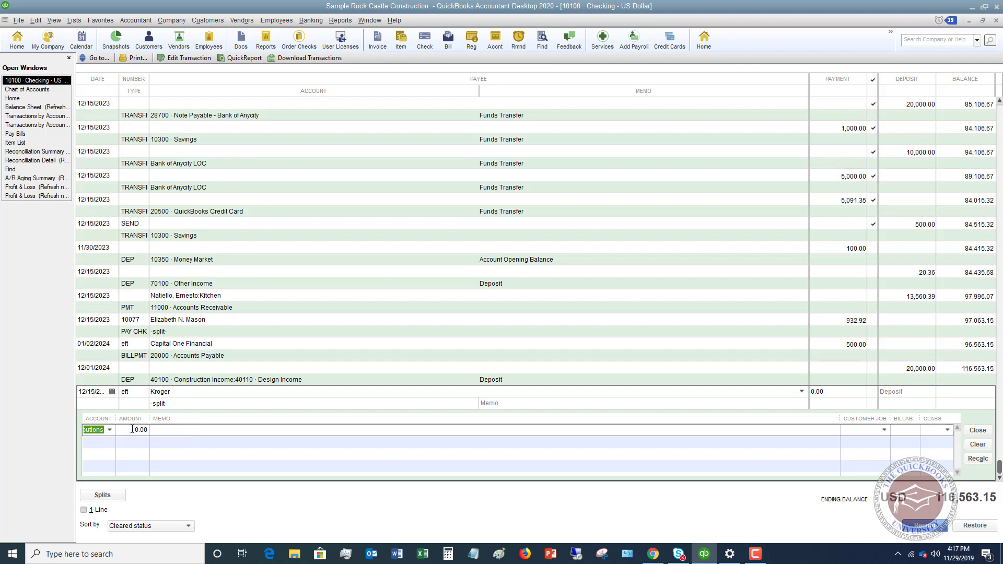
click(848, 394)
text(200)
key(Tab)
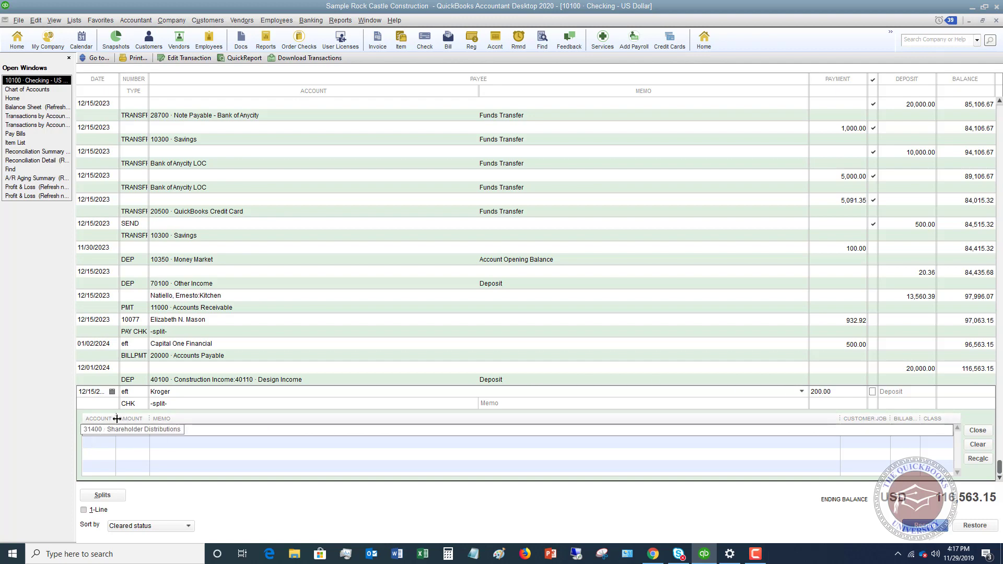
Split the payment into 150.00 to Shareholder Distributions and 50.00 to 63000 · Office Supplies
drag(116, 417, 177, 426)
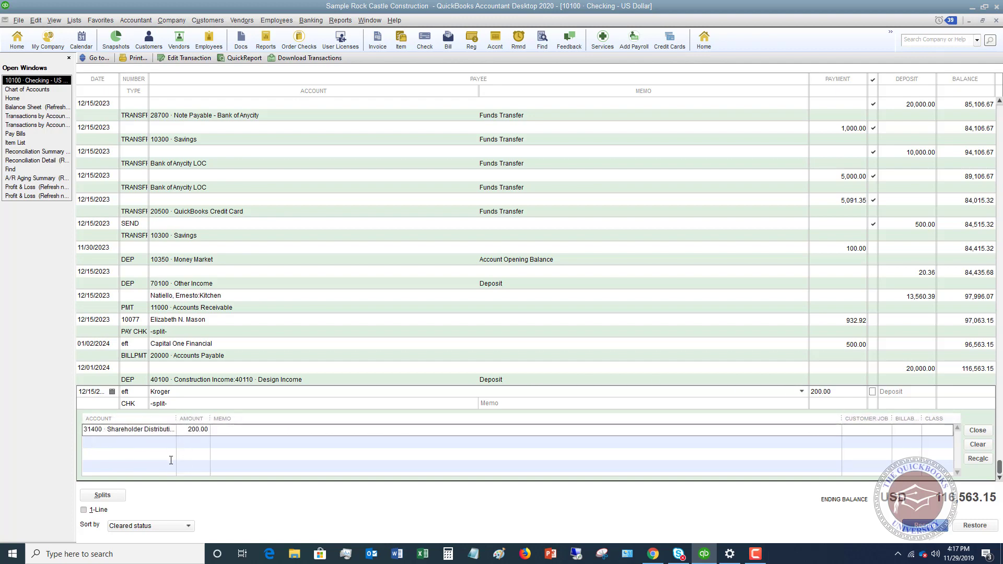
click(187, 430)
text(15)
key(BackSpace)
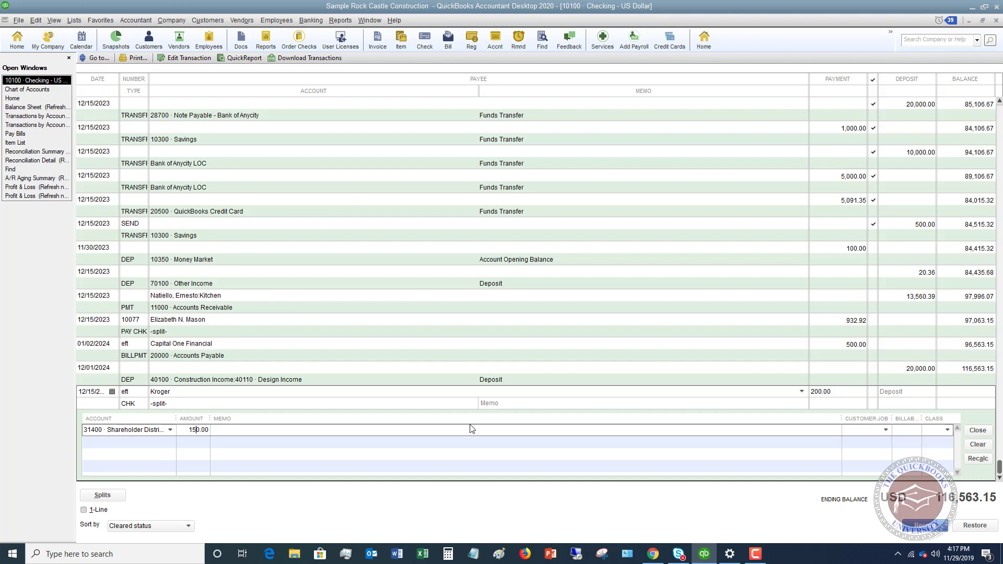
key(Tab)
click(177, 447)
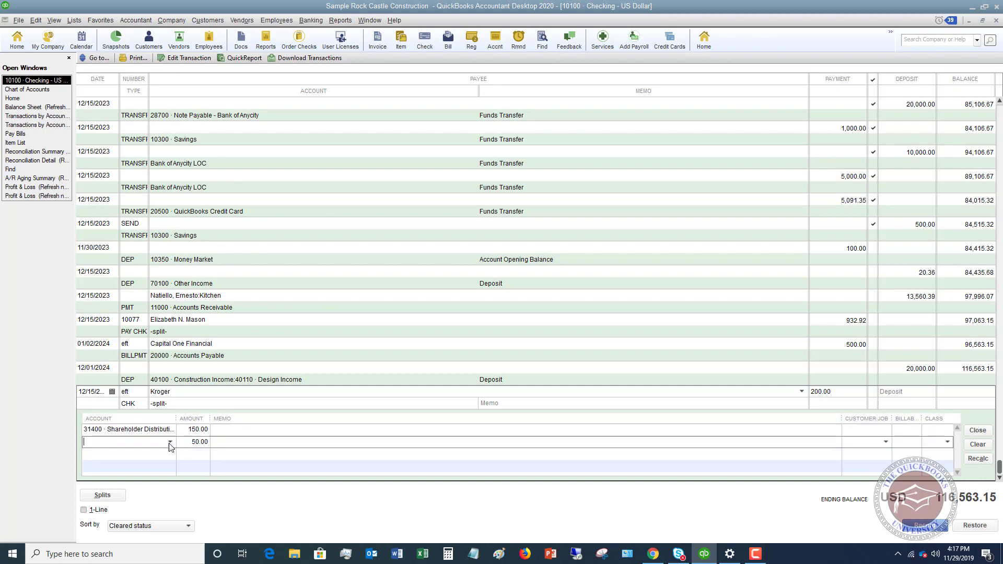
text(Office Supplies)
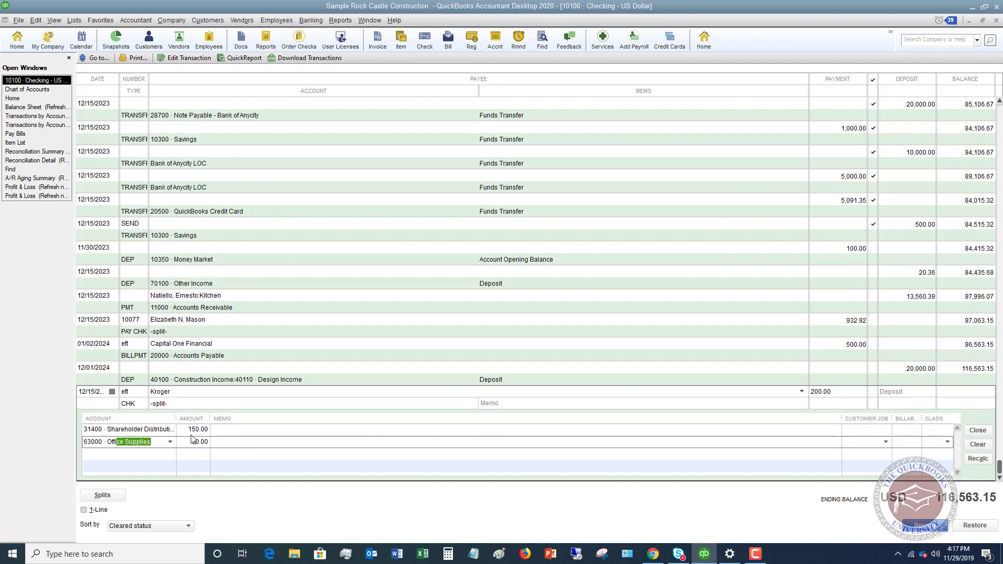
key(Tab)
Record the Kroger transaction and check 31400 Shareholder Distributions (-395.25) on the Balance Sheet
click(931, 531)
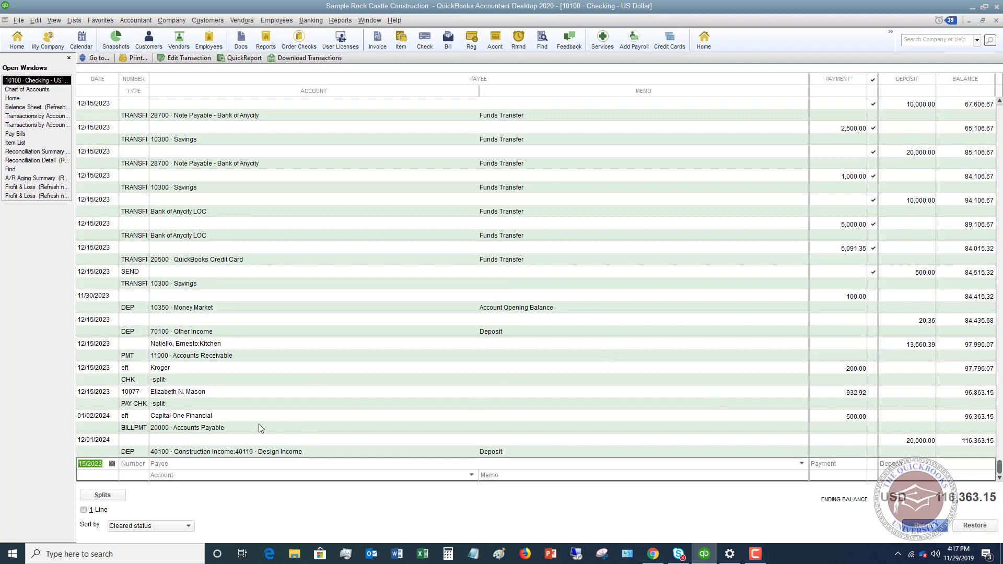
click(31, 106)
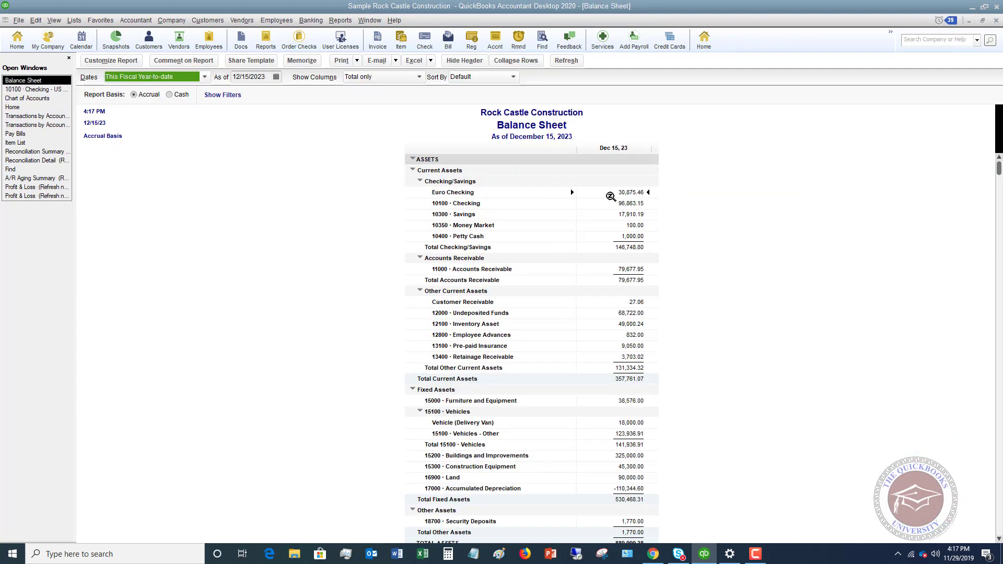
scroll(611, 197, down, 13)
scroll(611, 196, down, 5)
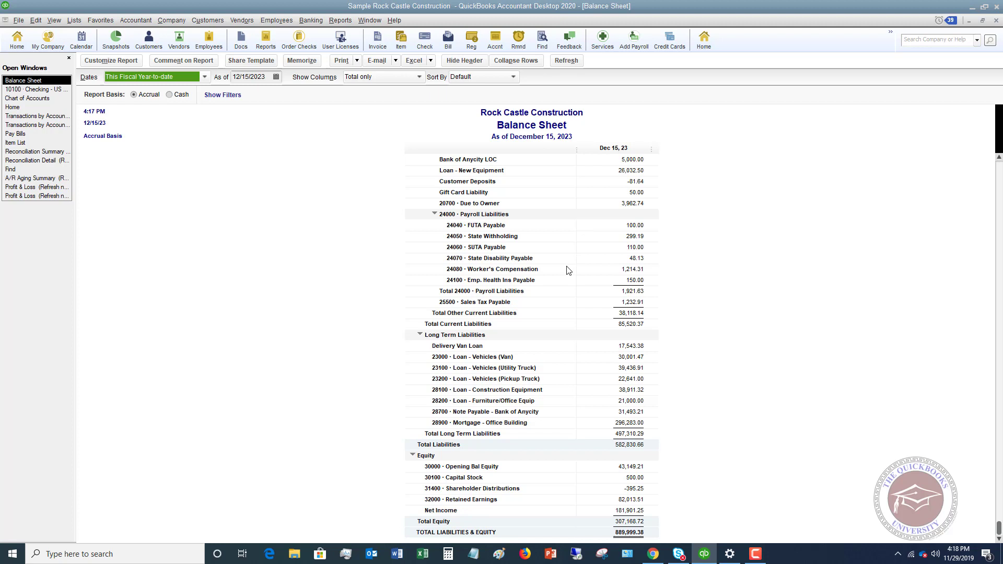
double_click(630, 488)
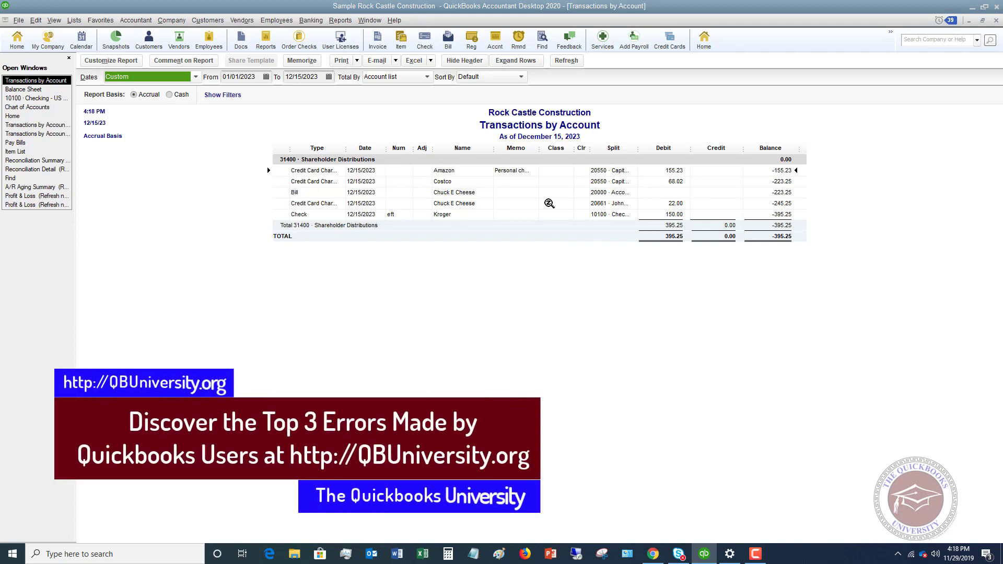
click(996, 21)
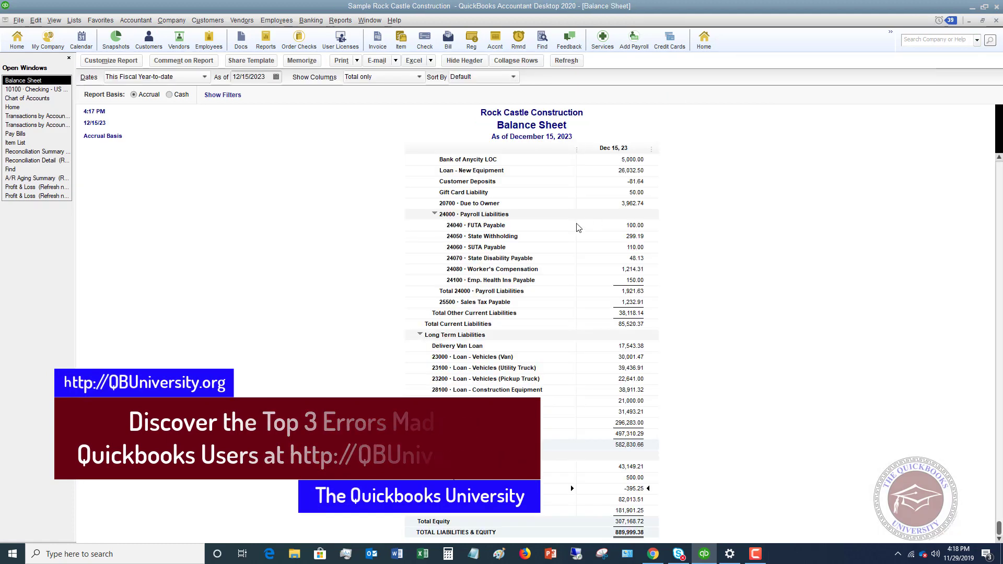
scroll(548, 232, up, 5)
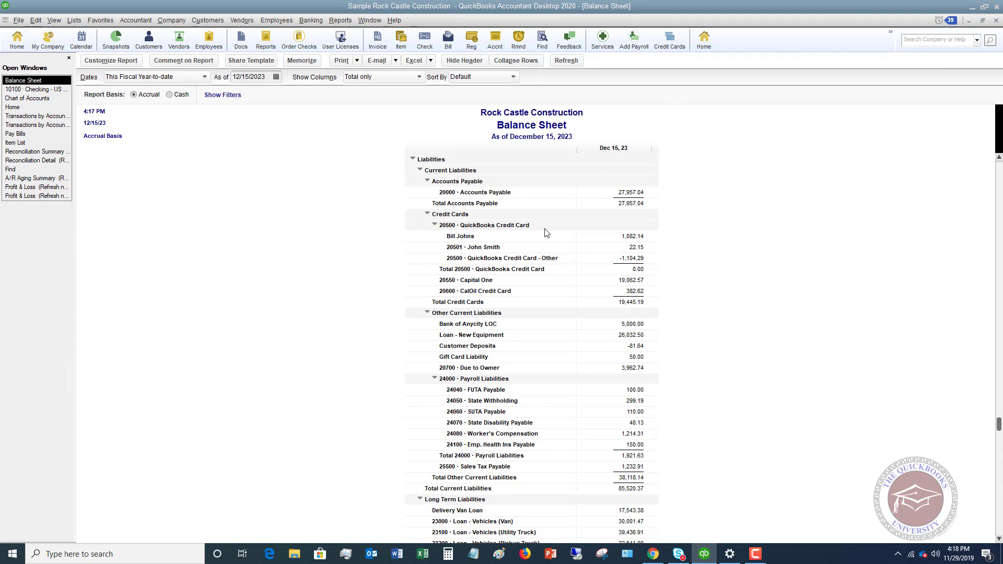
scroll(546, 233, up, 8)
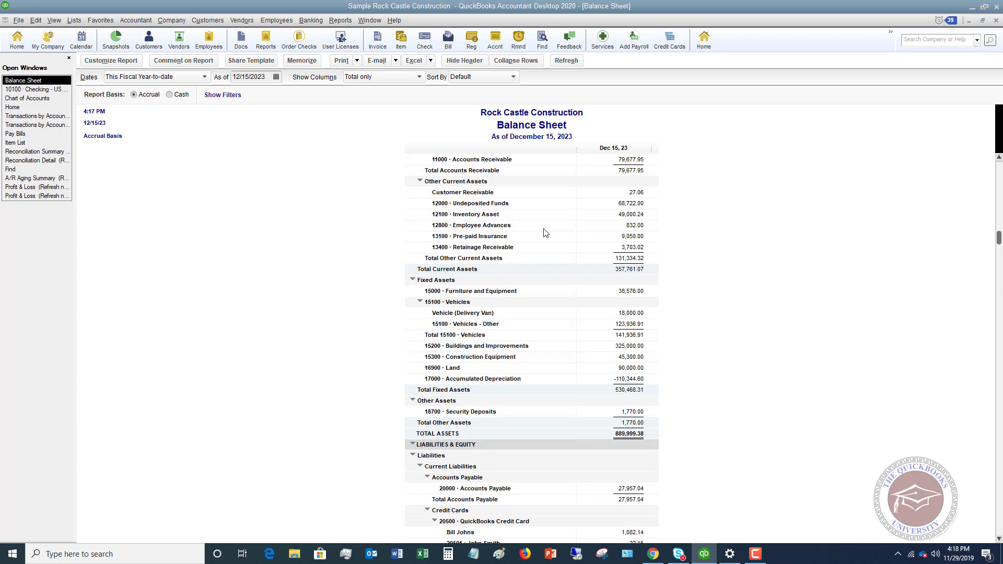
scroll(577, 231, up, 2)
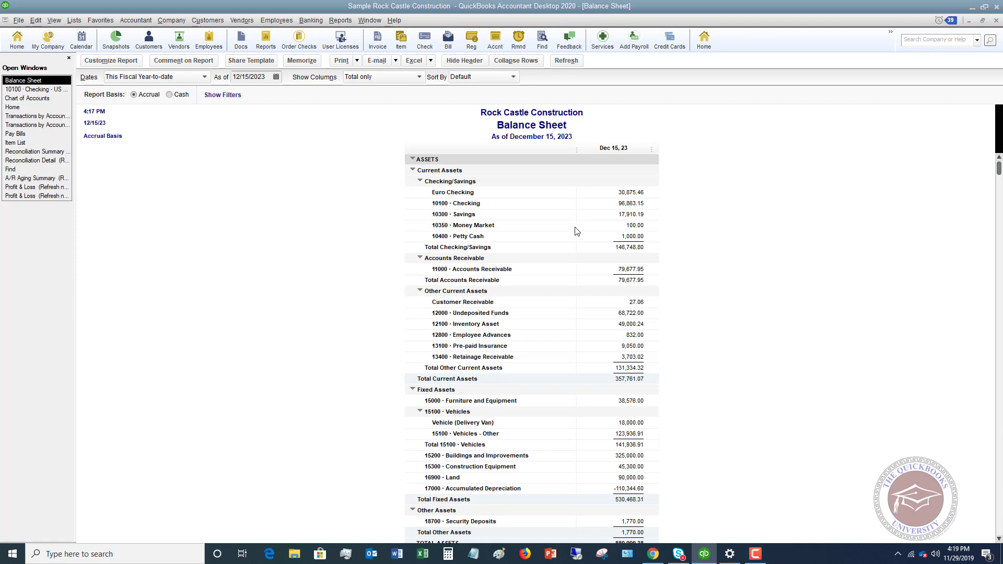
scroll(616, 228, down, 1)
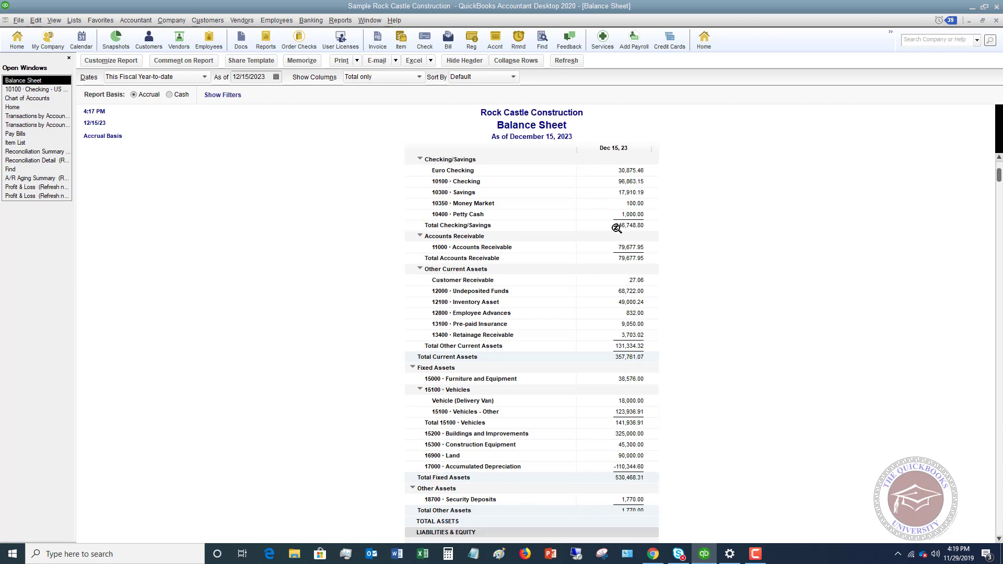
scroll(616, 229, up, 1)
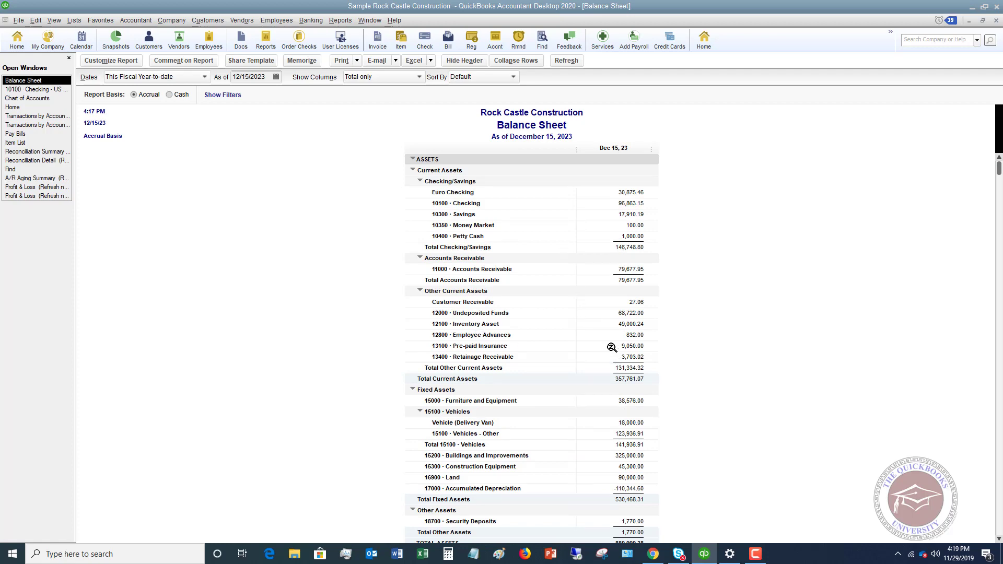
scroll(611, 347, down, 2)
scroll(568, 245, down, 11)
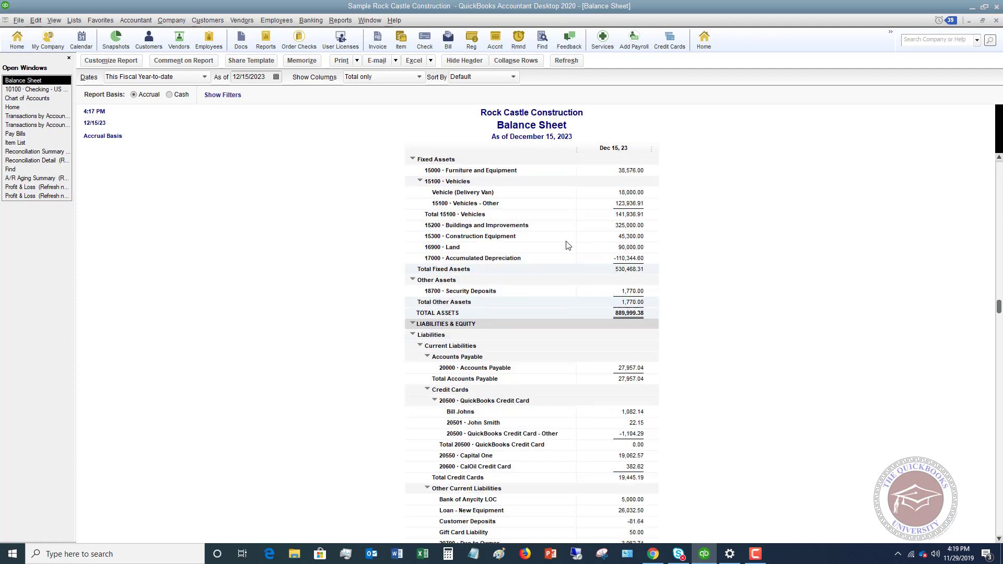
scroll(568, 245, down, 5)
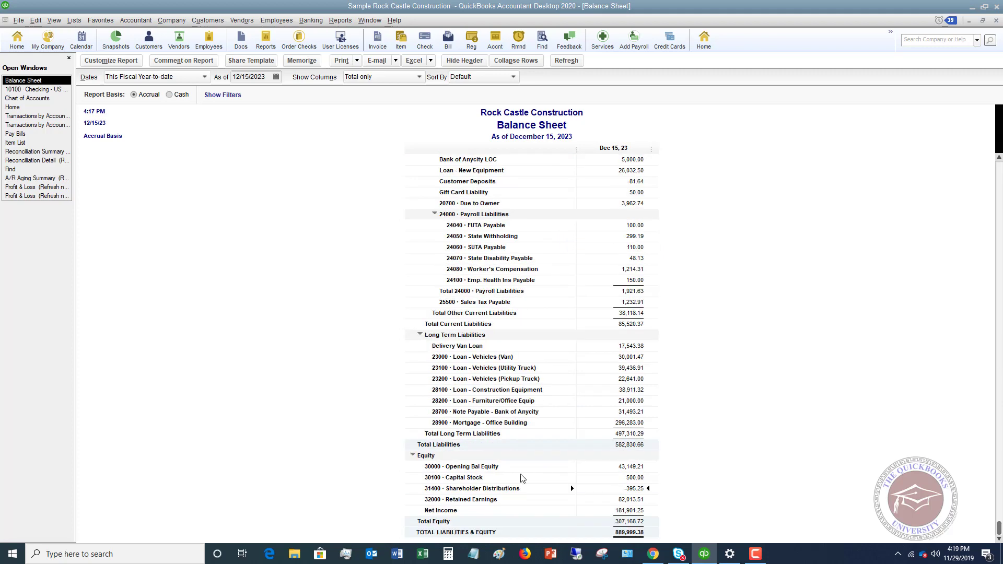